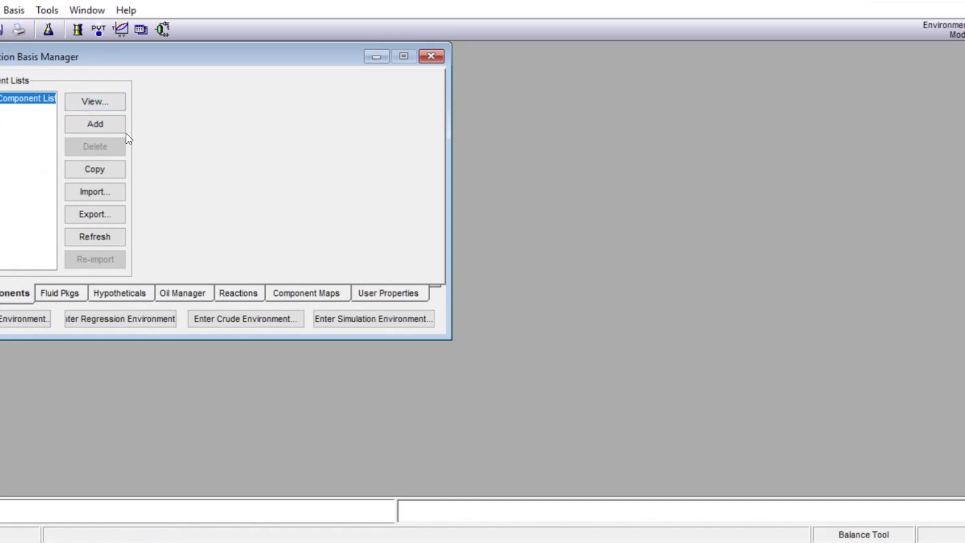
# Open the Master Component List from the Simulation Basis Manager's Components tab
pyautogui.click(83, 102)
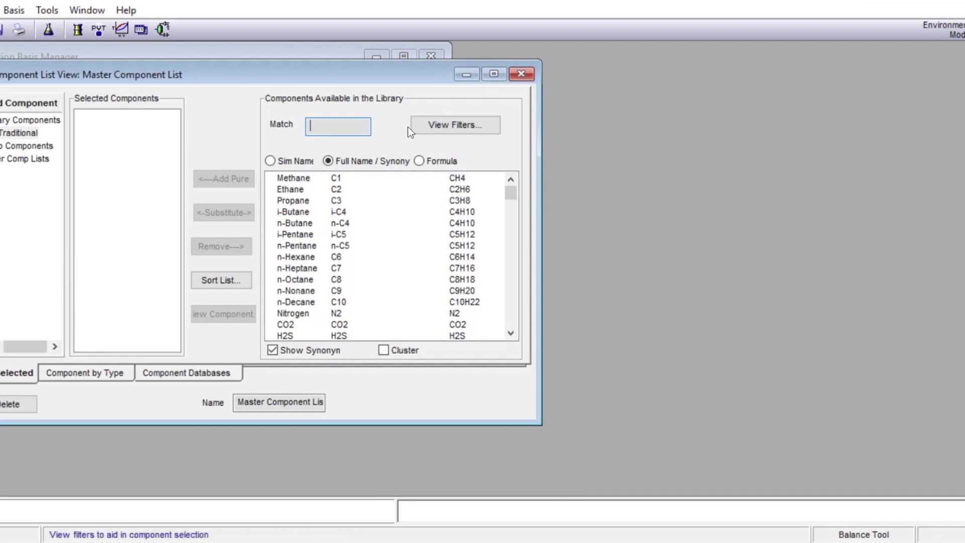
# Search the library for 'water', add H2O as a pure component, and close the Component List View
pyautogui.click(351, 129)
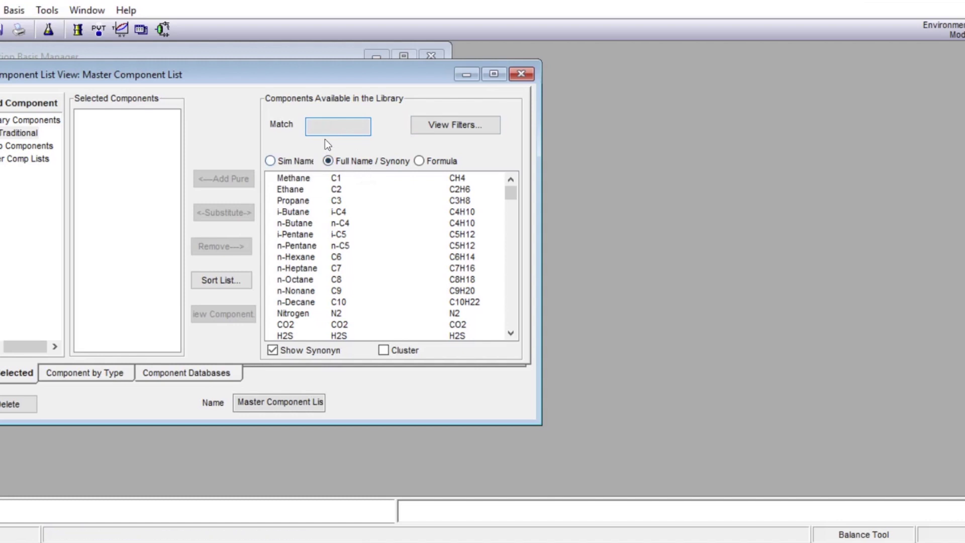
pyautogui.click(336, 128)
pyautogui.click(326, 126)
pyautogui.write('h2o')
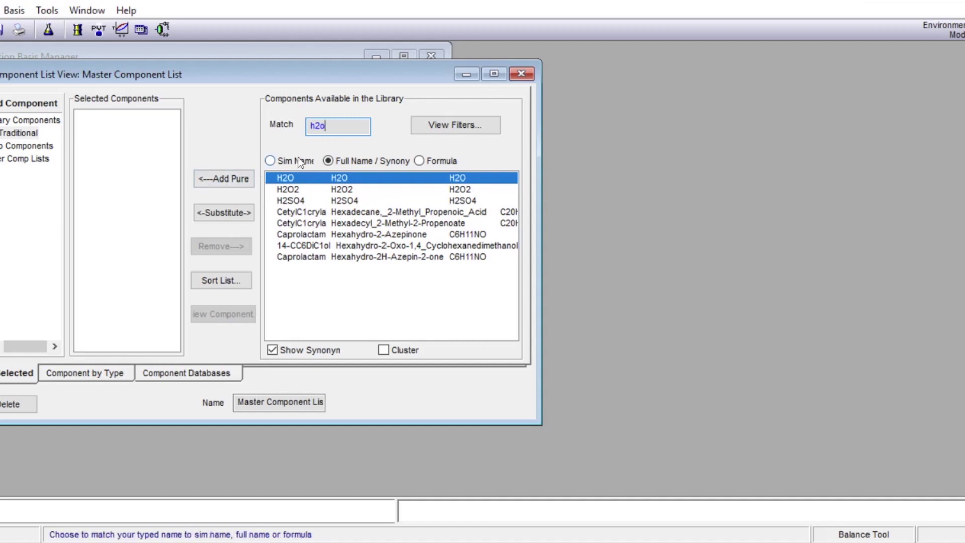
pyautogui.press('BackSpace')
pyautogui.press('BackSpace')
pyautogui.press('BackSpace')
pyautogui.write('water')
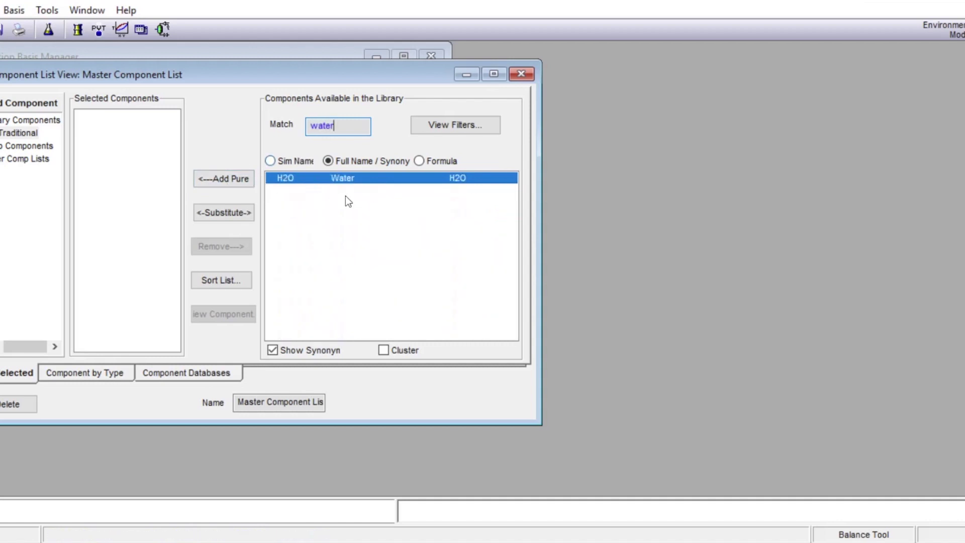
pyautogui.click(225, 177)
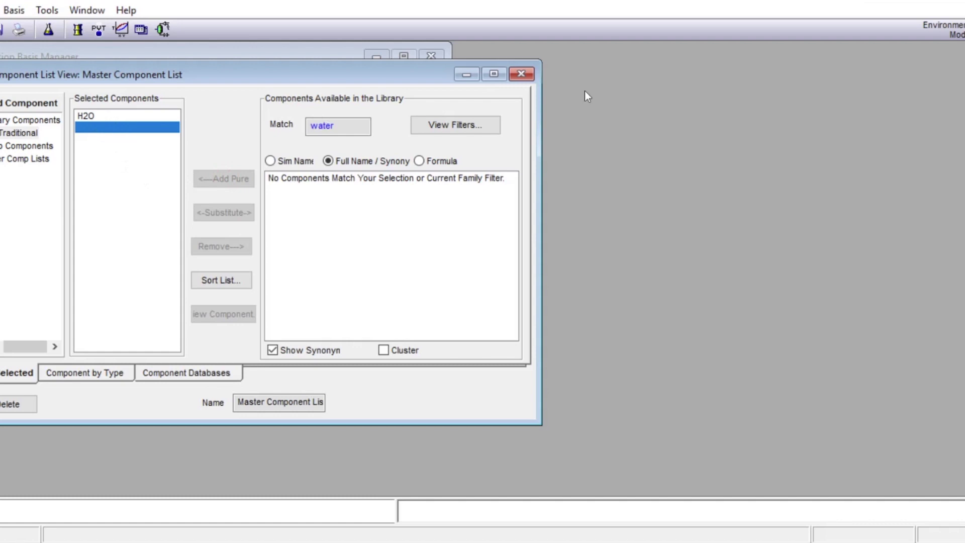
pyautogui.click(521, 73)
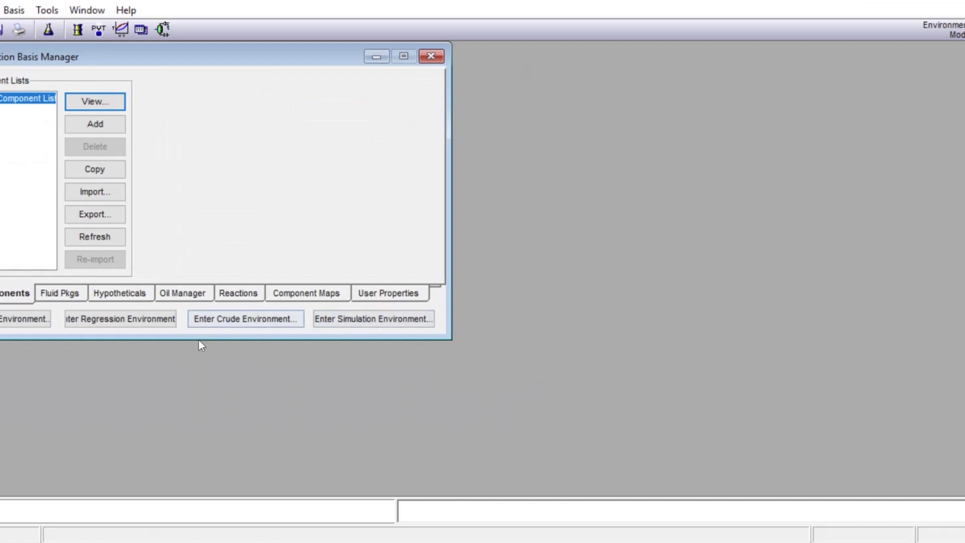
# Add a new fluid package using the ASME Steam property package, then close the Simulation Basis Manager
pyautogui.click(65, 296)
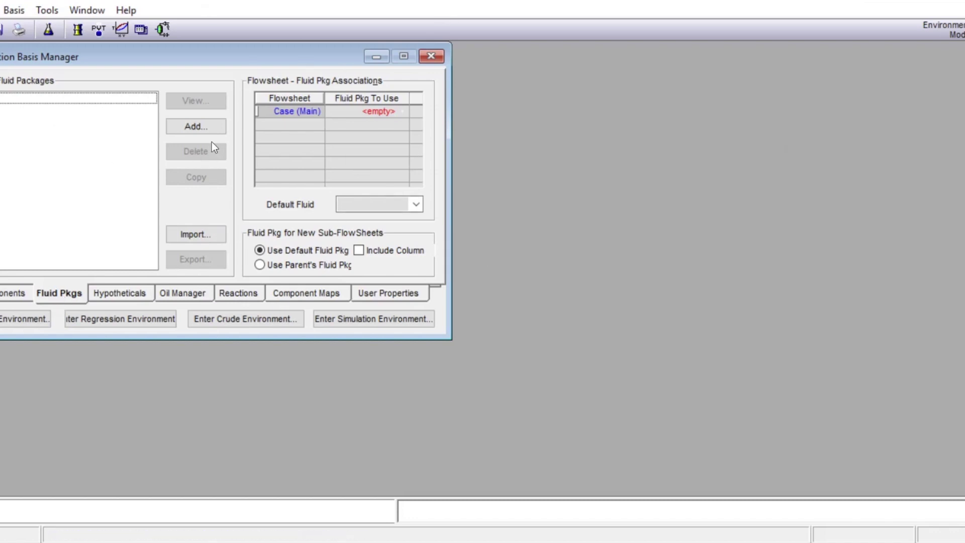
pyautogui.click(204, 129)
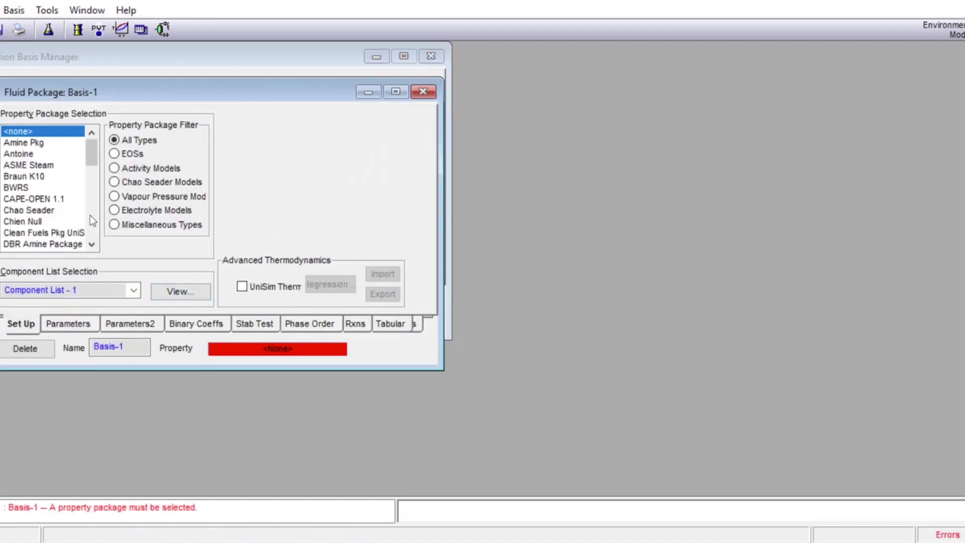
pyautogui.moveTo(90, 150)
pyautogui.mouseDown()
pyautogui.moveTo(82, 228)
pyautogui.moveTo(102, 182)
pyautogui.moveTo(99, 159)
pyautogui.mouseUp()
pyautogui.moveTo(94, 153); pyautogui.dragTo(83, 190)
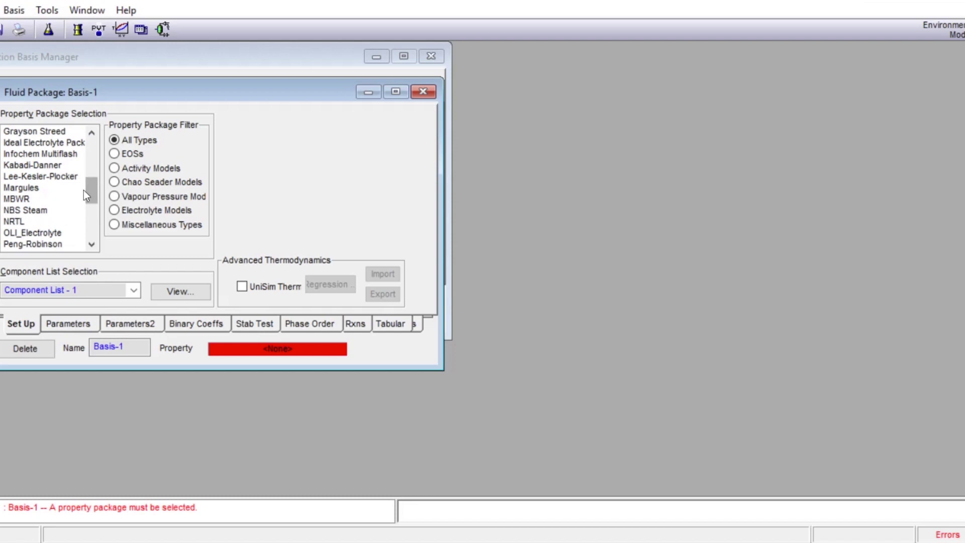
pyautogui.moveTo(89, 189); pyautogui.dragTo(85, 151)
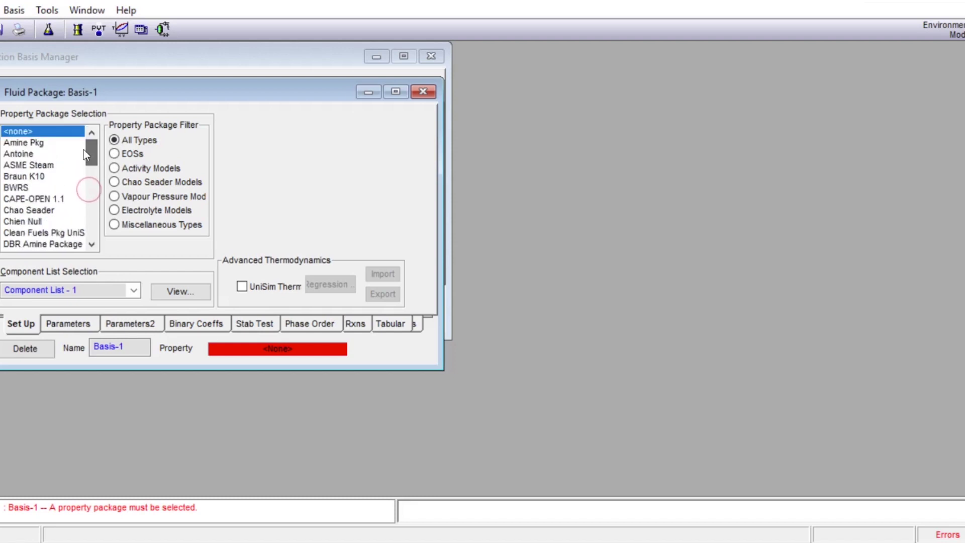
pyautogui.click(20, 163)
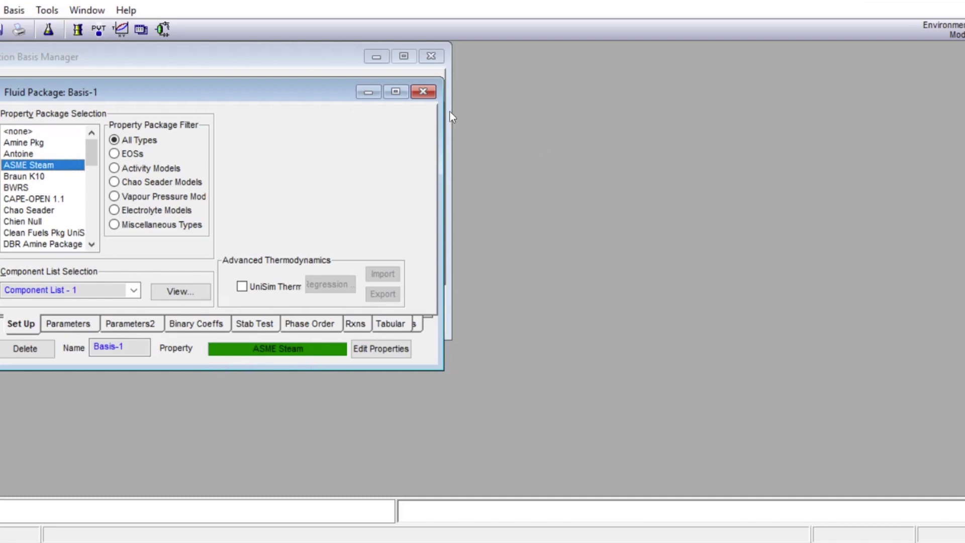
pyautogui.click(430, 56)
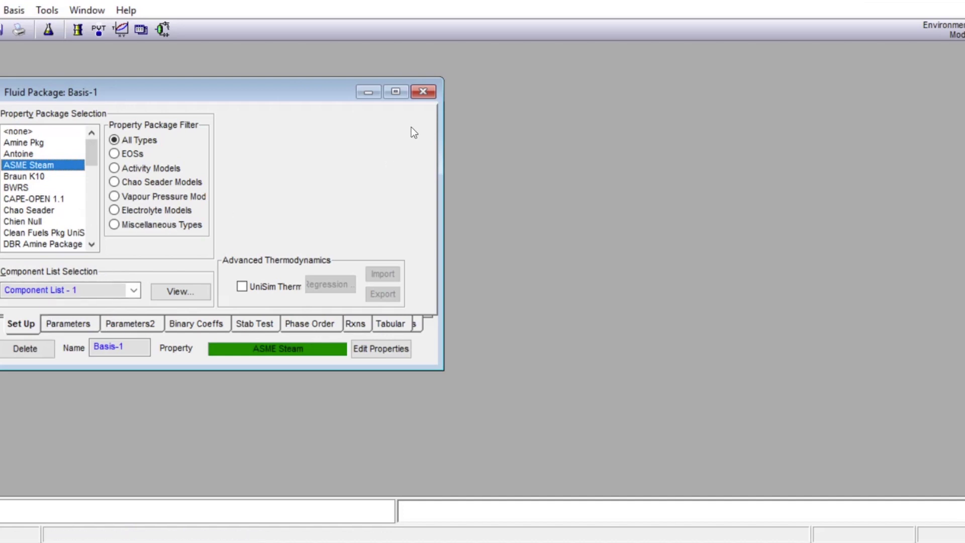
# Close the Basis-1 window, reopen the Basis Manager, and enter the simulation environment
pyautogui.click(421, 91)
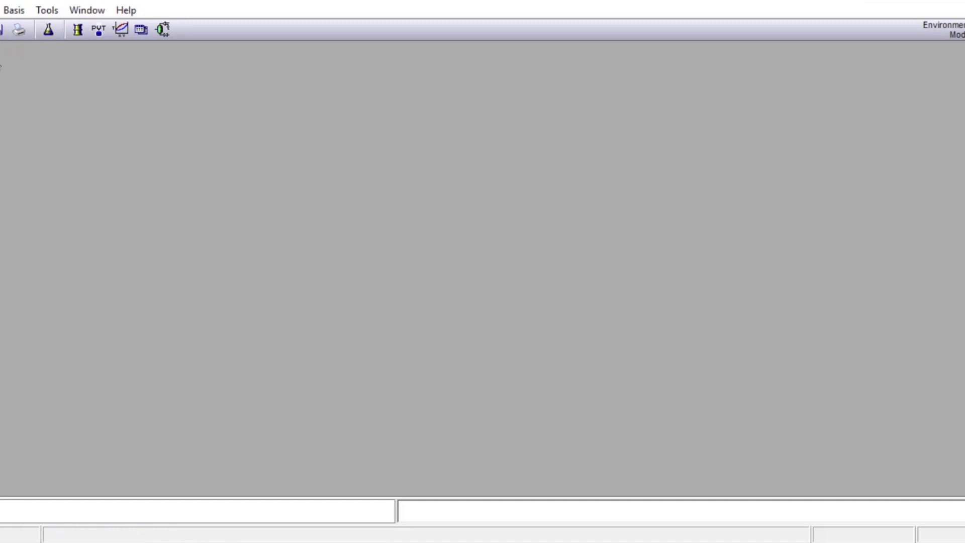
pyautogui.click(49, 31)
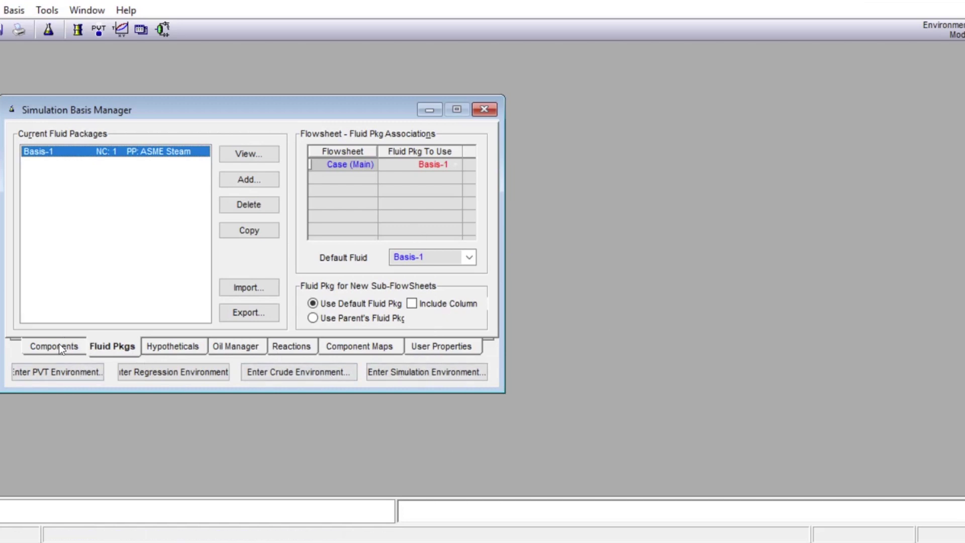
pyautogui.click(421, 373)
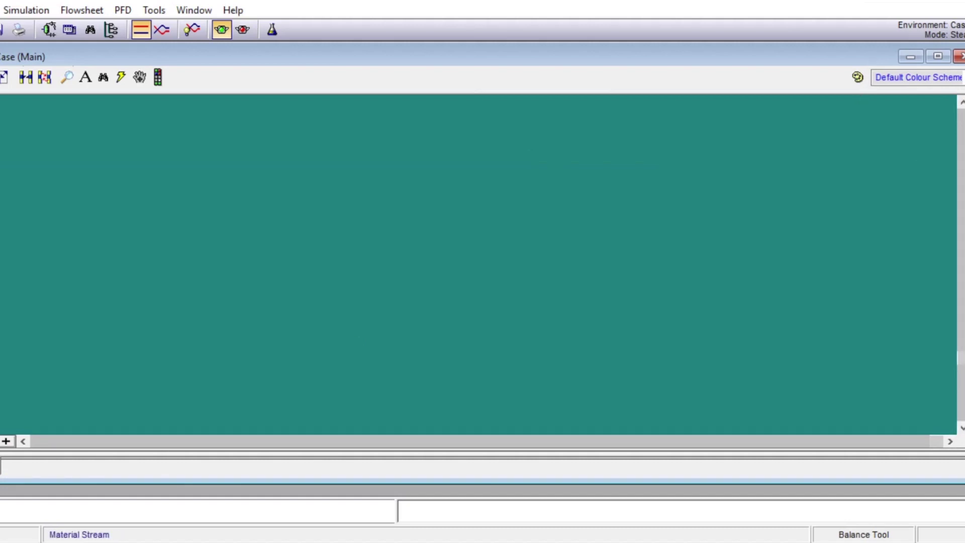
# Place a new material stream on the flowsheet and rename it 'Water'
pyautogui.click(246, 267)
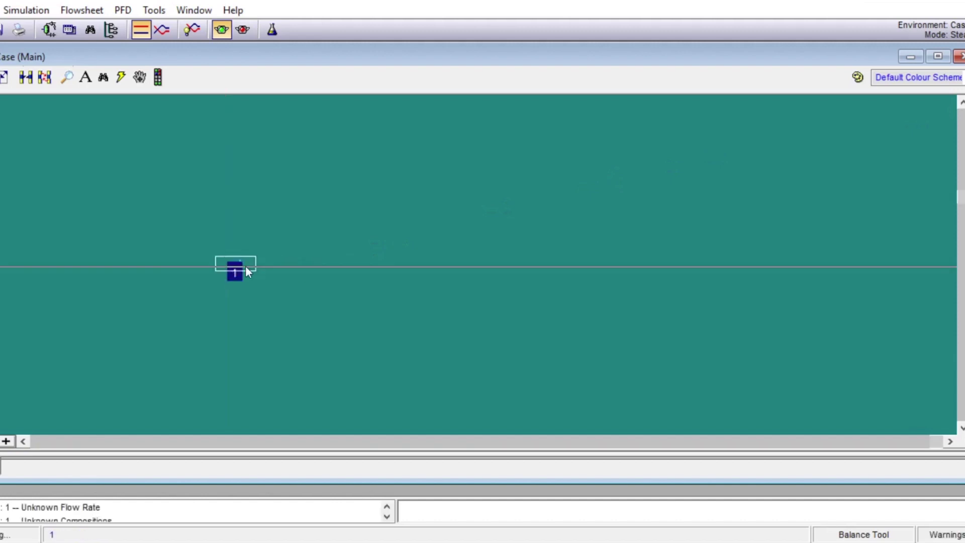
pyautogui.click(316, 265)
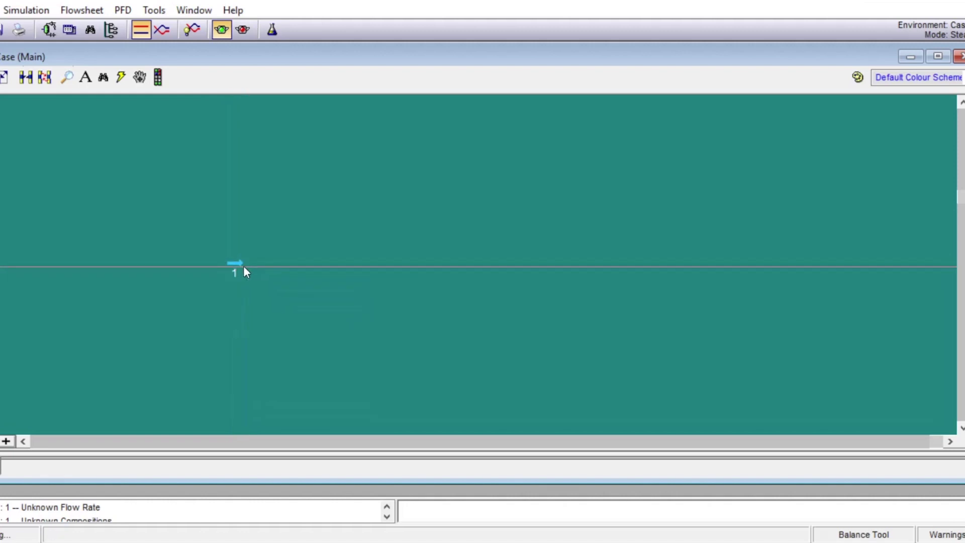
pyautogui.doubleClick(234, 265)
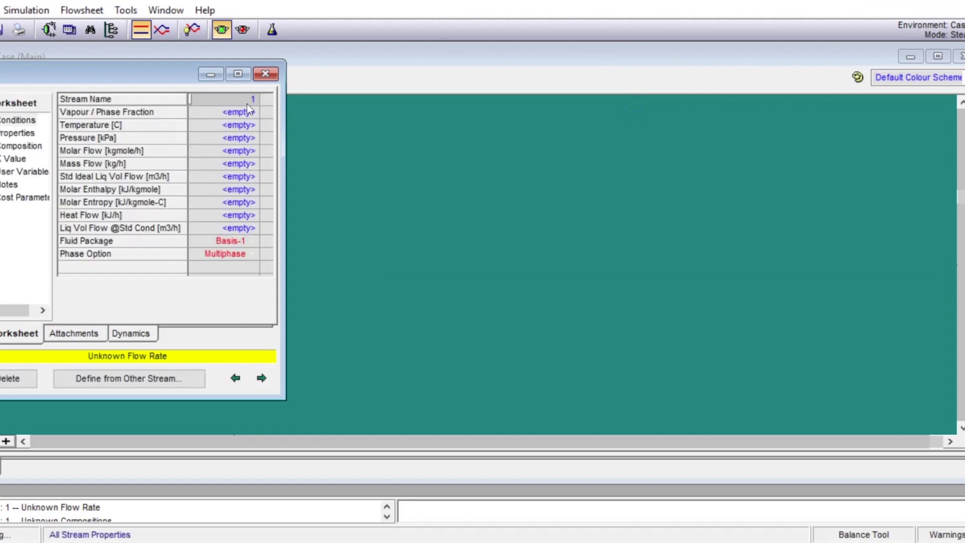
pyautogui.click(251, 100)
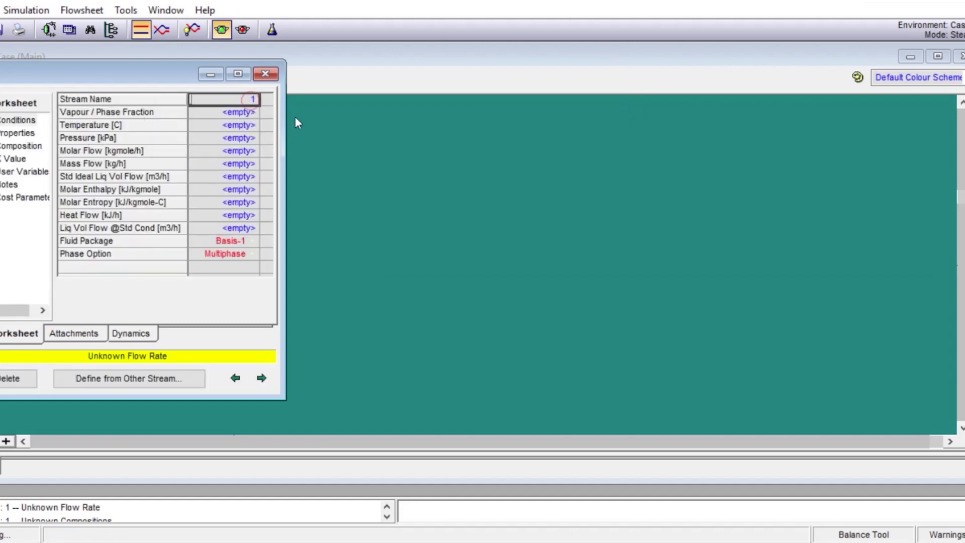
pyautogui.press('BackSpace')
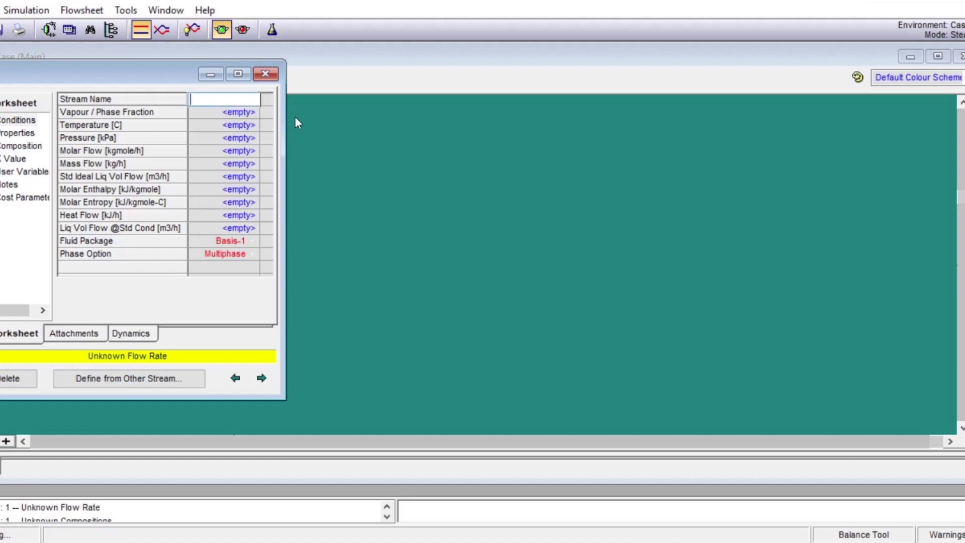
pyautogui.write('Water')
pyautogui.click(19, 121)
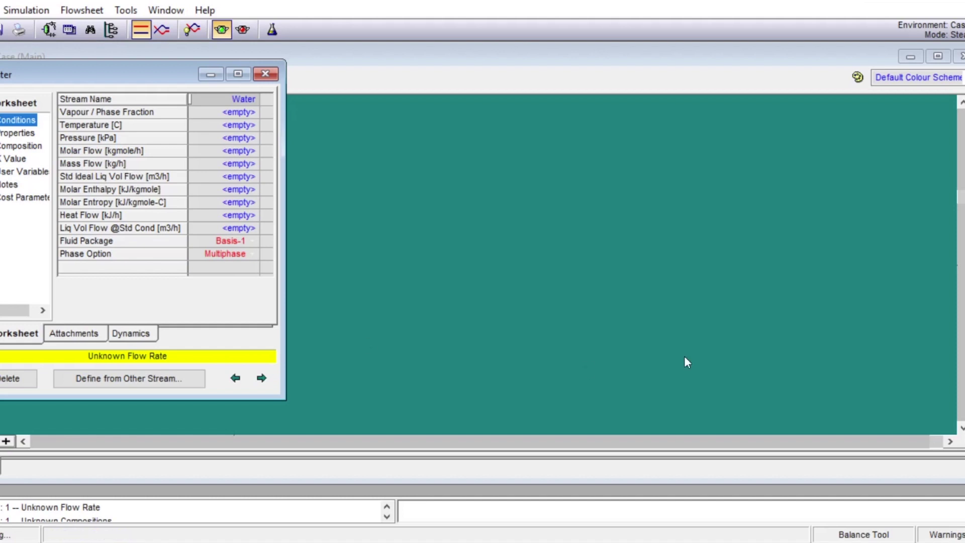
# Set the Water stream's composition to 1.0 mole fraction H2O
pyautogui.click(29, 147)
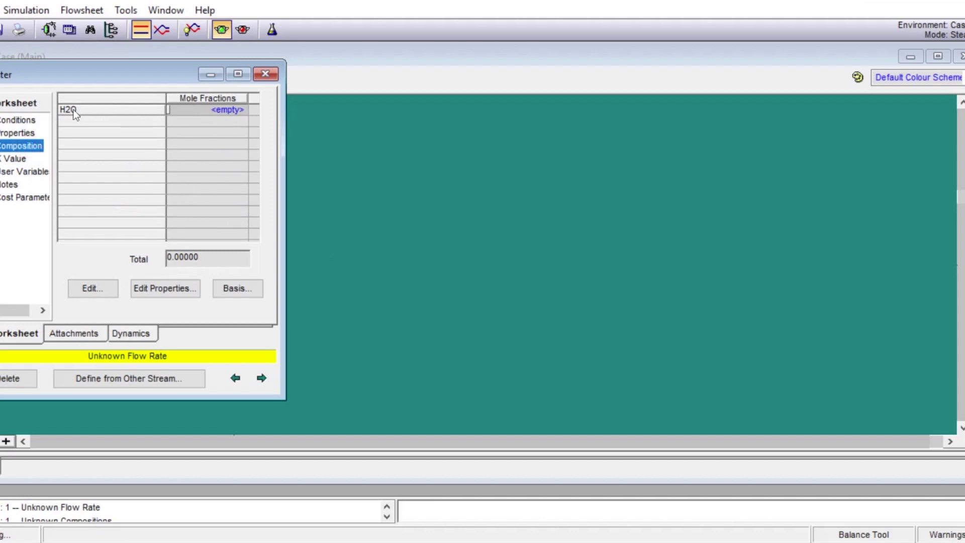
pyautogui.click(227, 110)
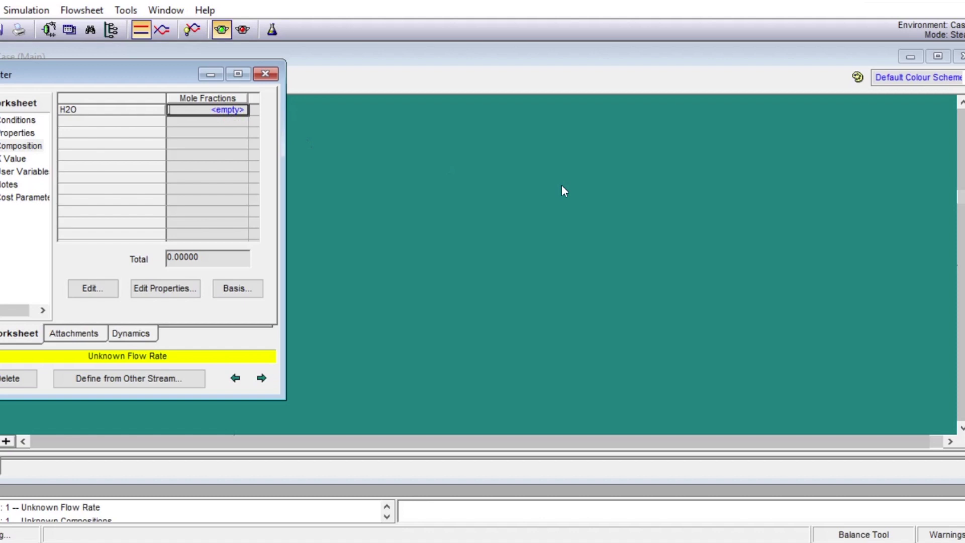
pyautogui.write('1')
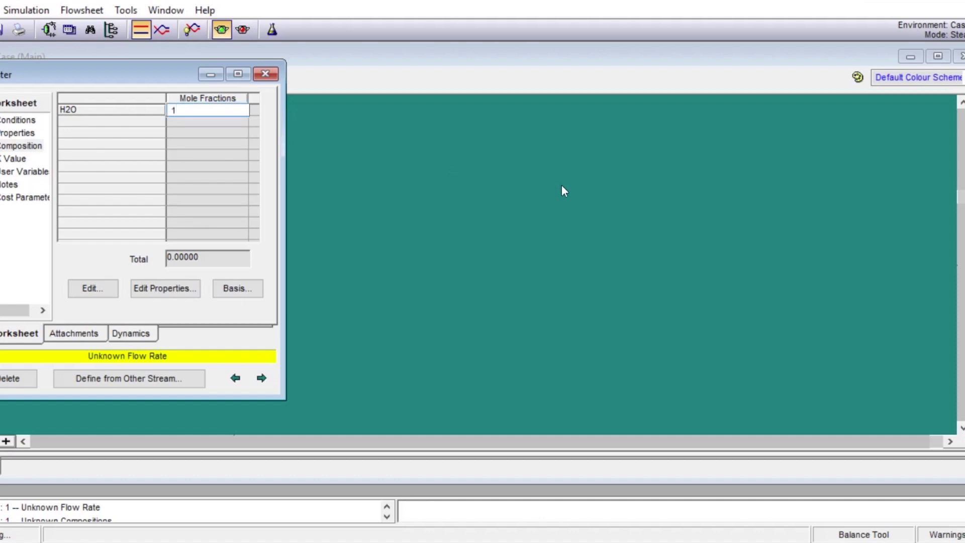
pyautogui.press('Return')
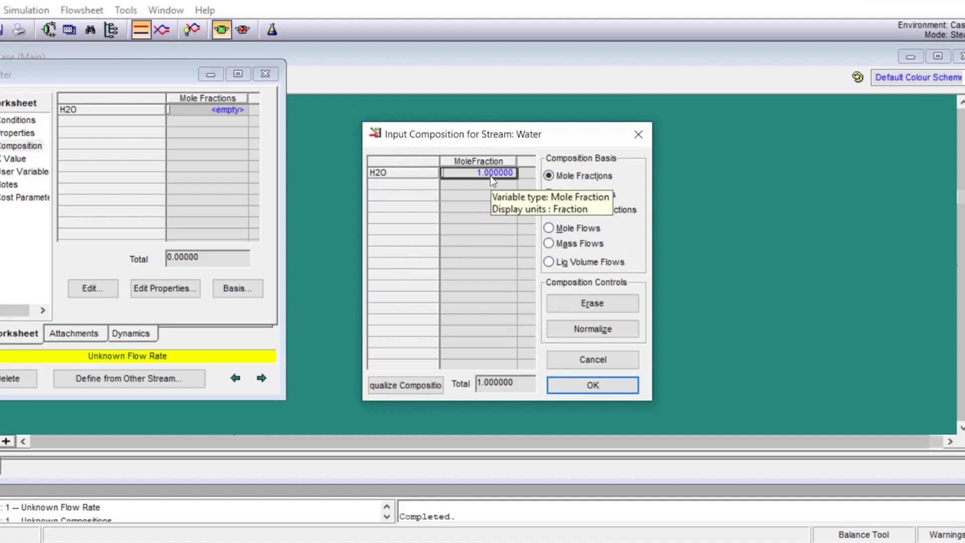
pyautogui.click(586, 385)
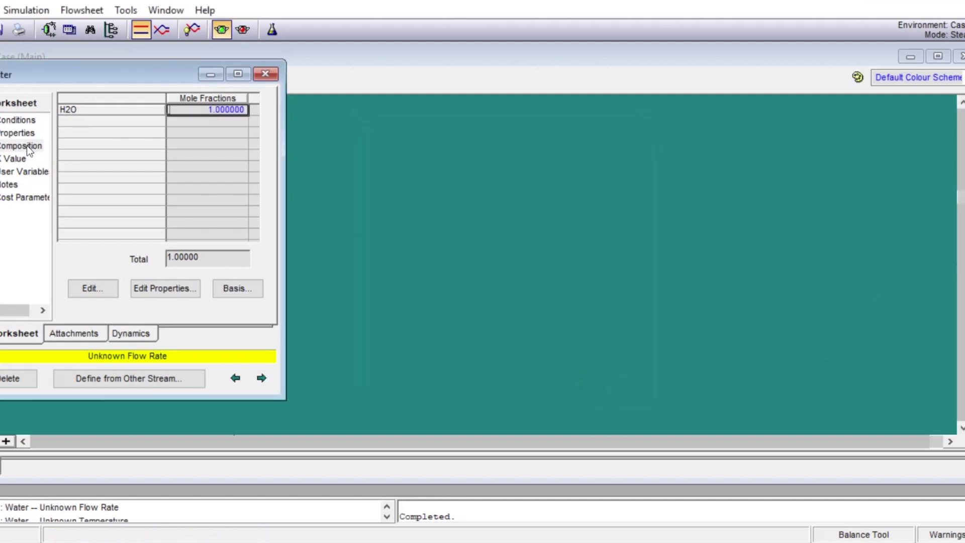
pyautogui.click(13, 121)
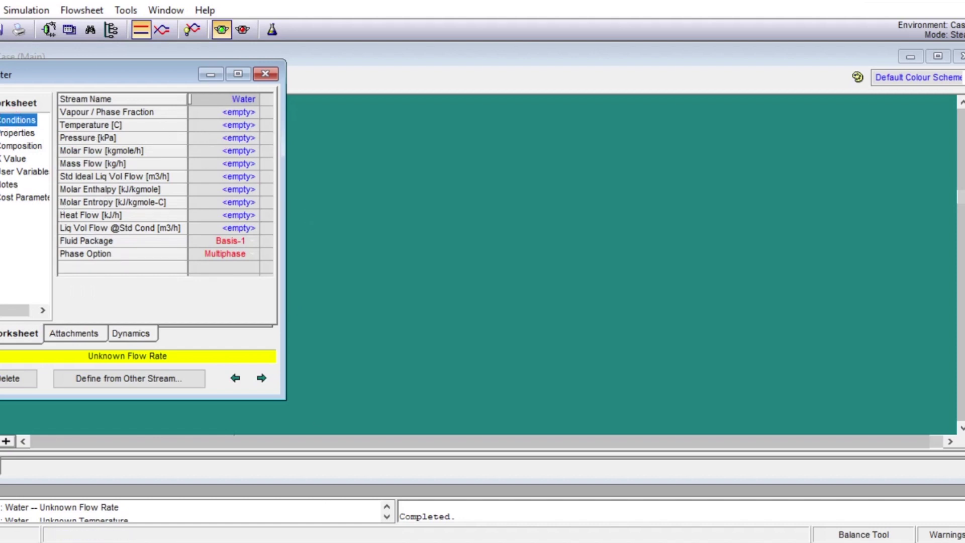
# Set the Water stream's temperature to 25 °C
pyautogui.hotkey('alt', 'Tab')
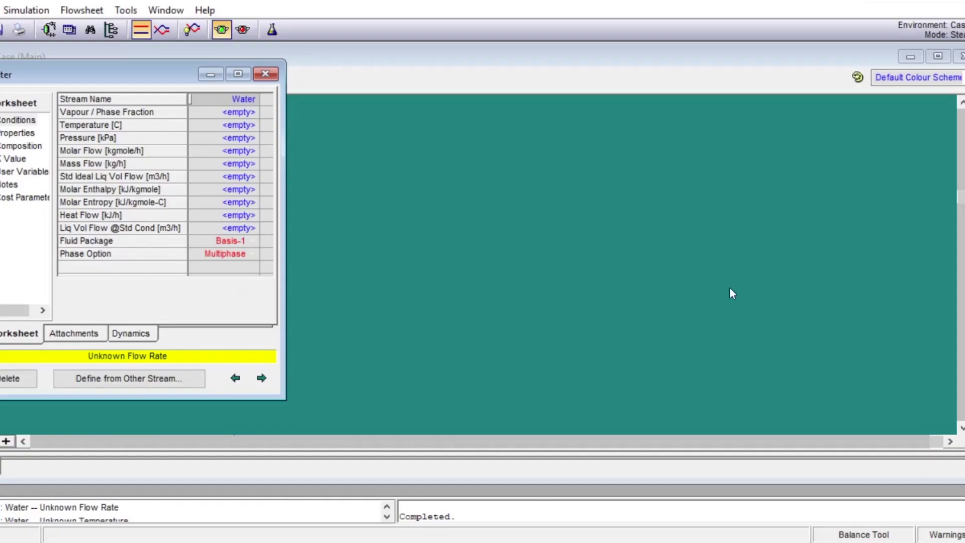
pyautogui.click(243, 125)
pyautogui.write('25')
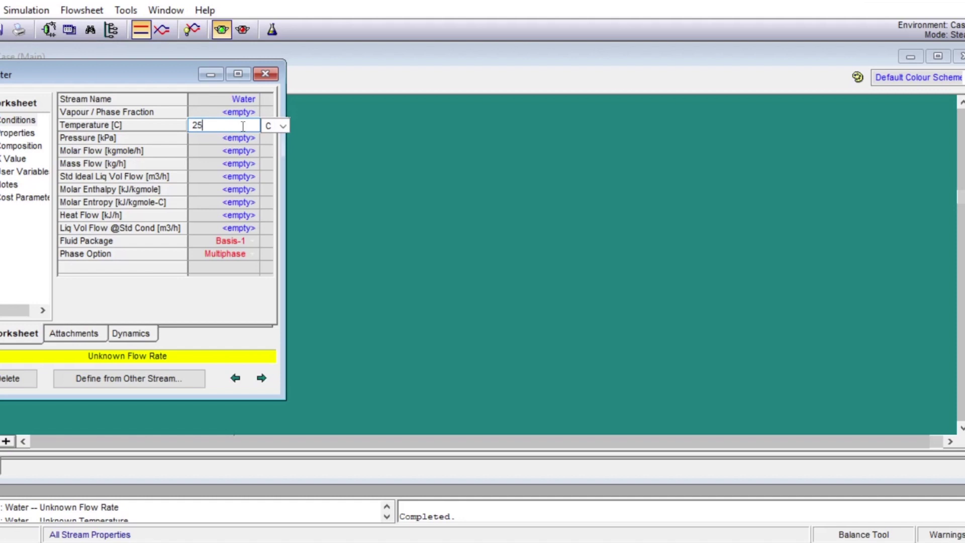
pyautogui.click(283, 127)
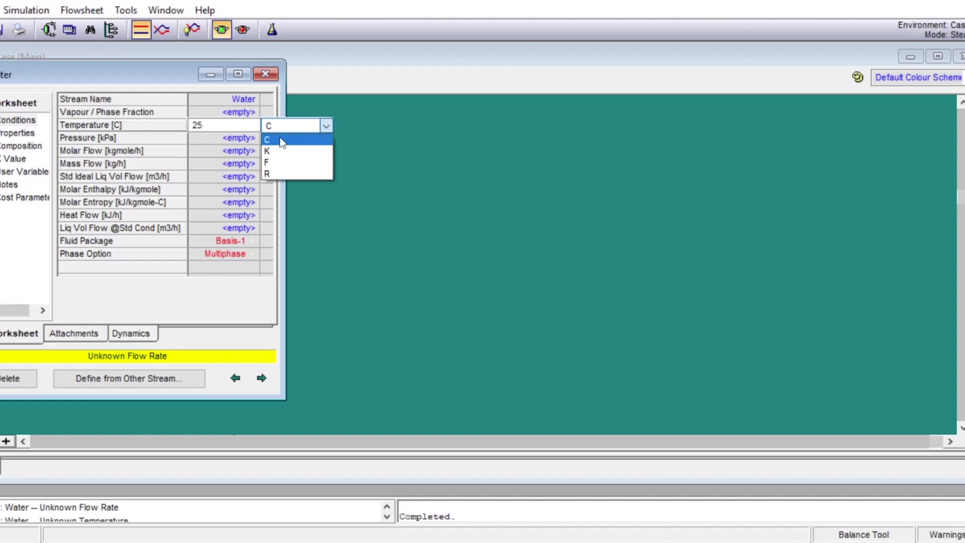
pyautogui.click(282, 140)
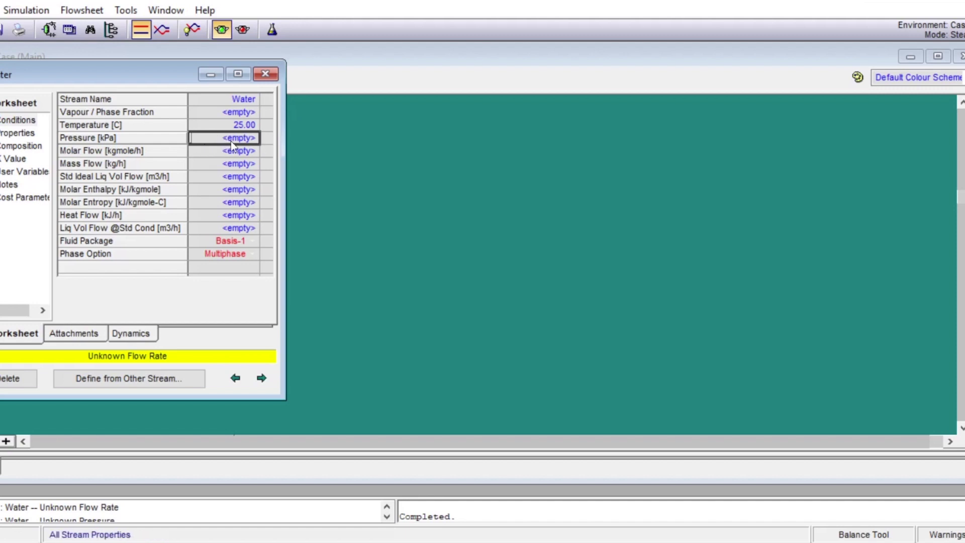
# Set the Water stream's pressure to 1 bar, shown as 100.0 kPa
pyautogui.write('1')
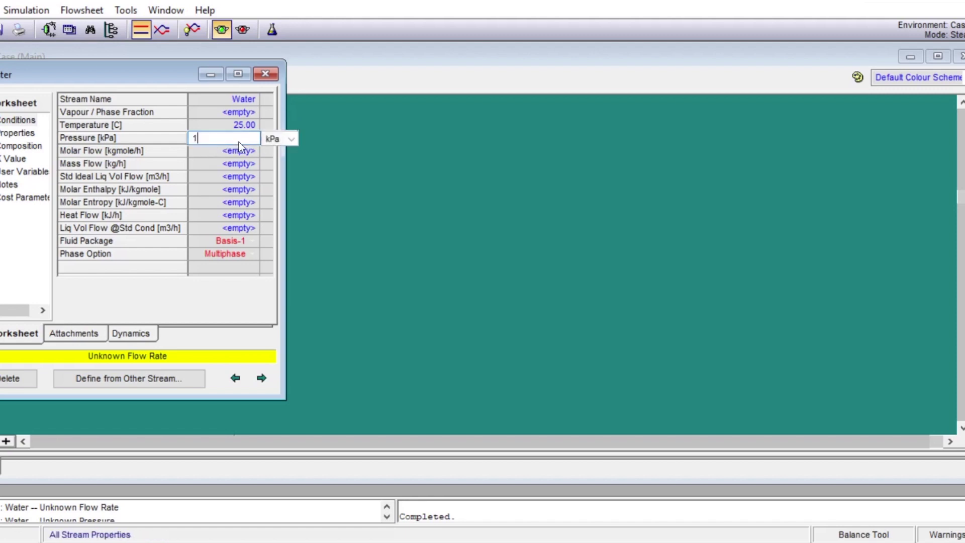
pyautogui.click(294, 139)
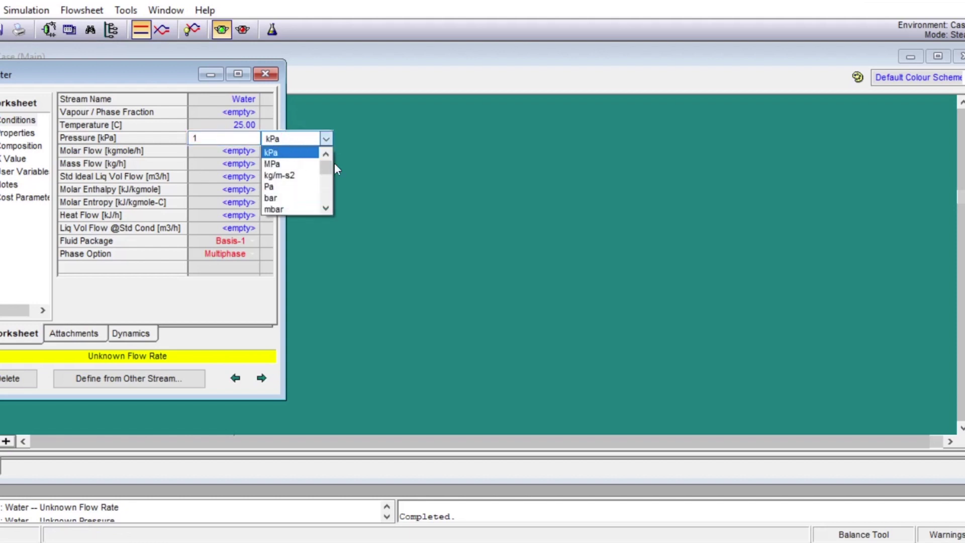
pyautogui.moveTo(325, 167)
pyautogui.mouseDown()
pyautogui.moveTo(325, 189)
pyautogui.moveTo(331, 171)
pyautogui.mouseUp()
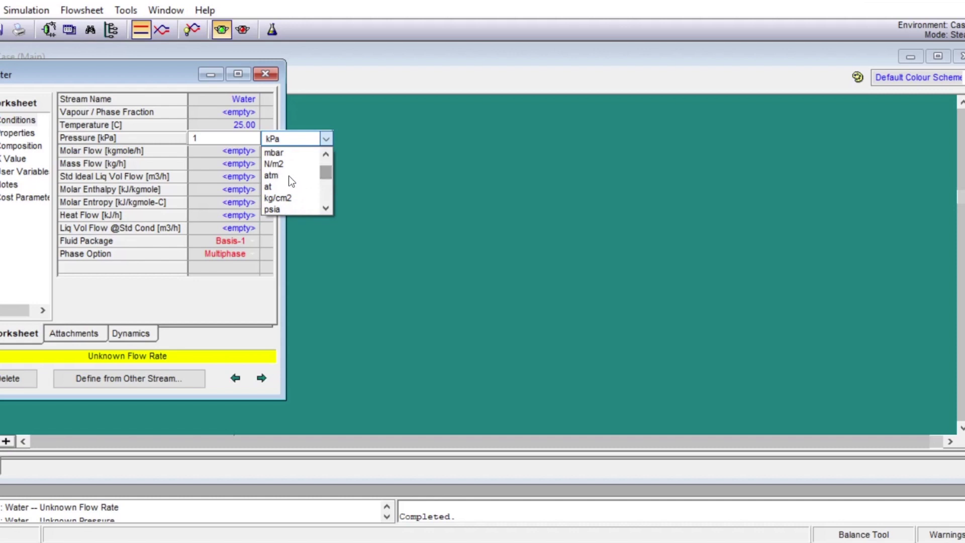
pyautogui.moveTo(324, 176); pyautogui.dragTo(324, 166)
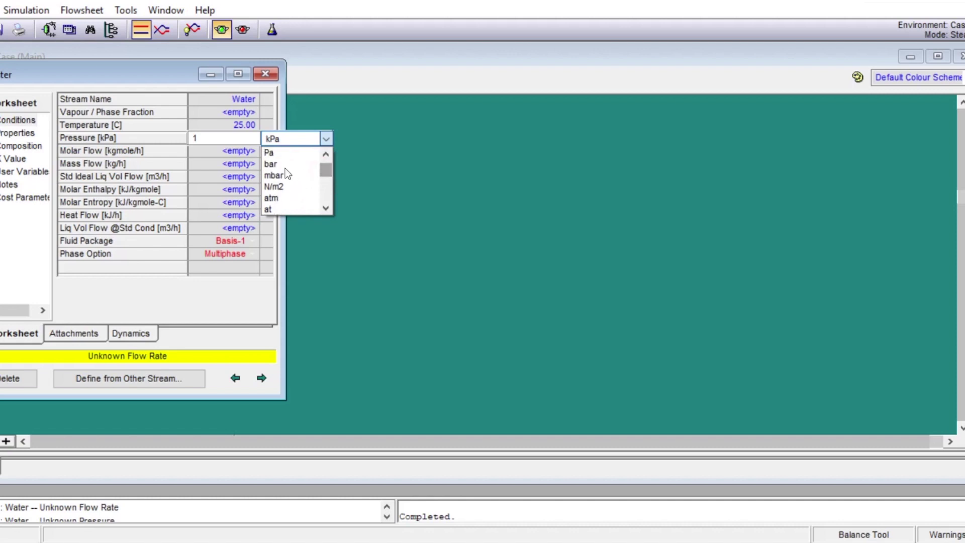
pyautogui.click(276, 164)
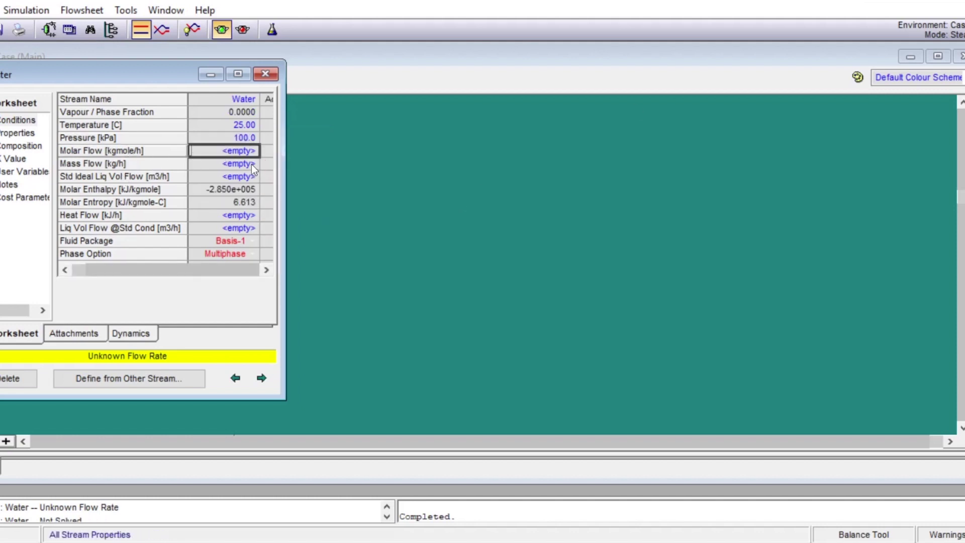
# Enter a 100 kgmole/h molar flow so the stream solves at 1802 kg/h, and close its window
pyautogui.write('100')
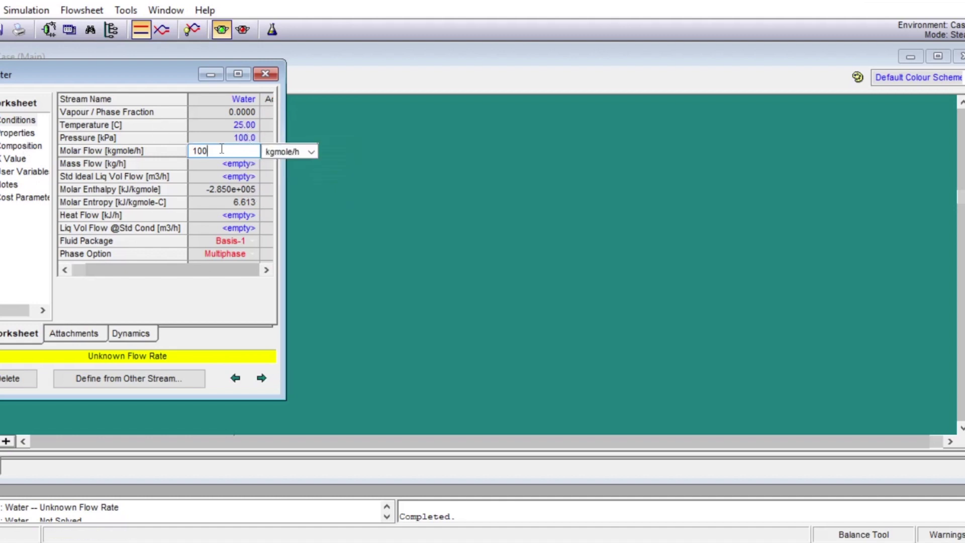
pyautogui.press('Return')
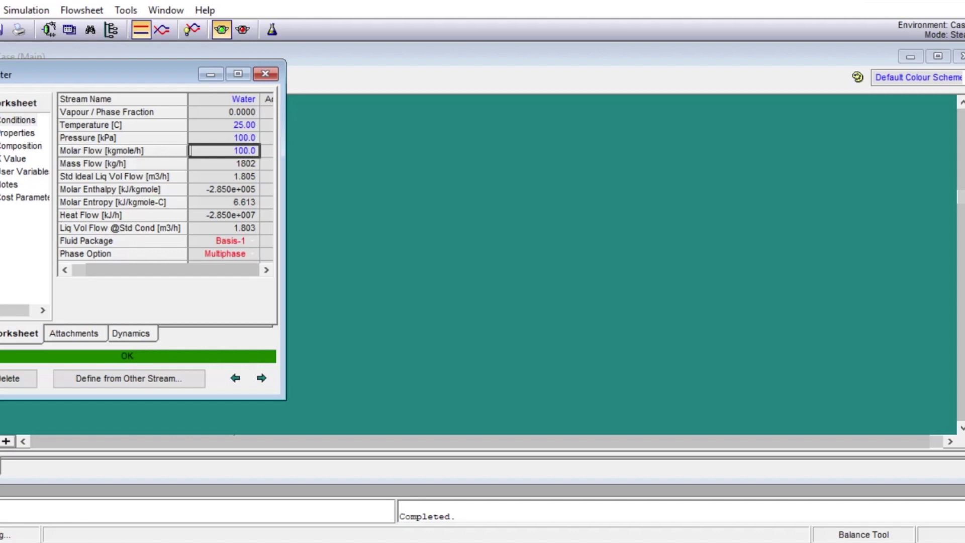
pyautogui.click(266, 74)
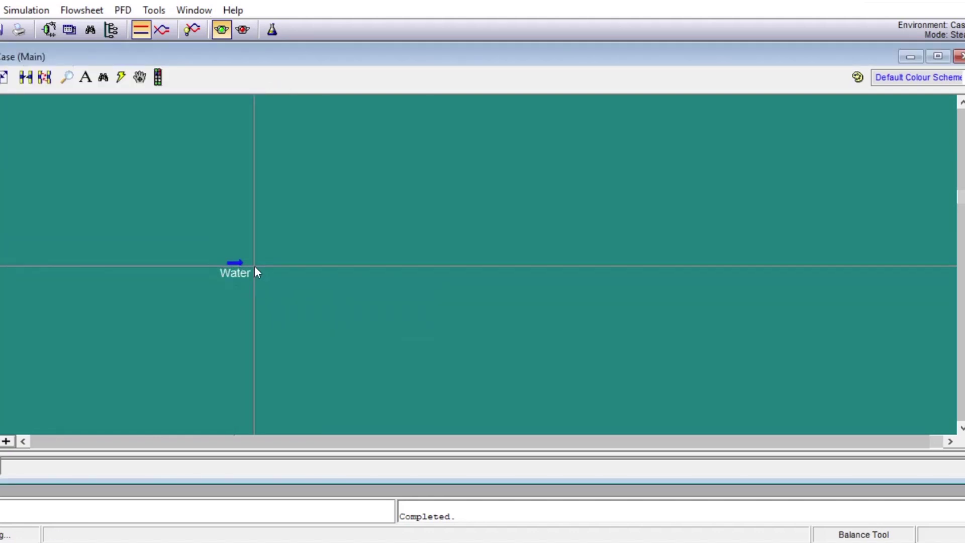
# Check the Water stream's fly-by values on the PFD, then switch to the problem slide
pyautogui.moveTo(247, 279)
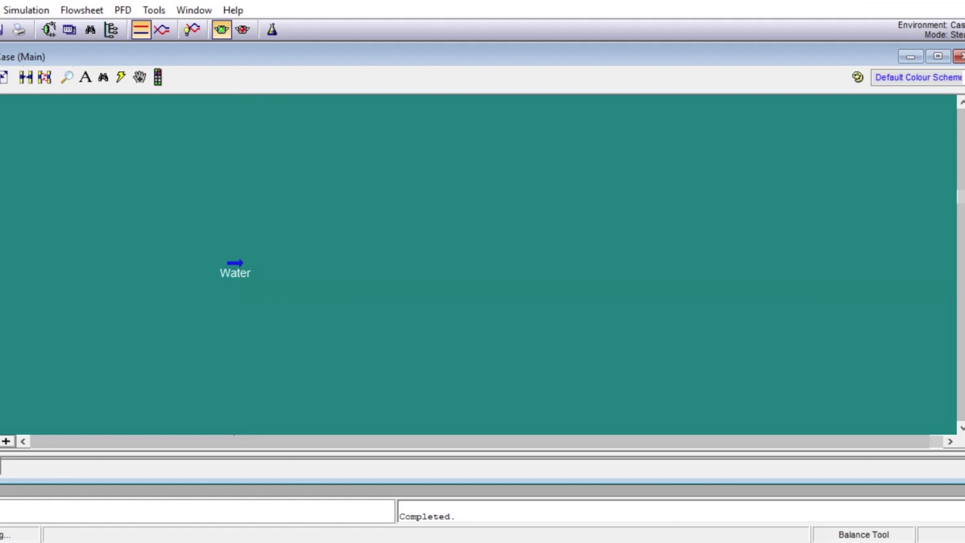
pyautogui.click(553, 525)
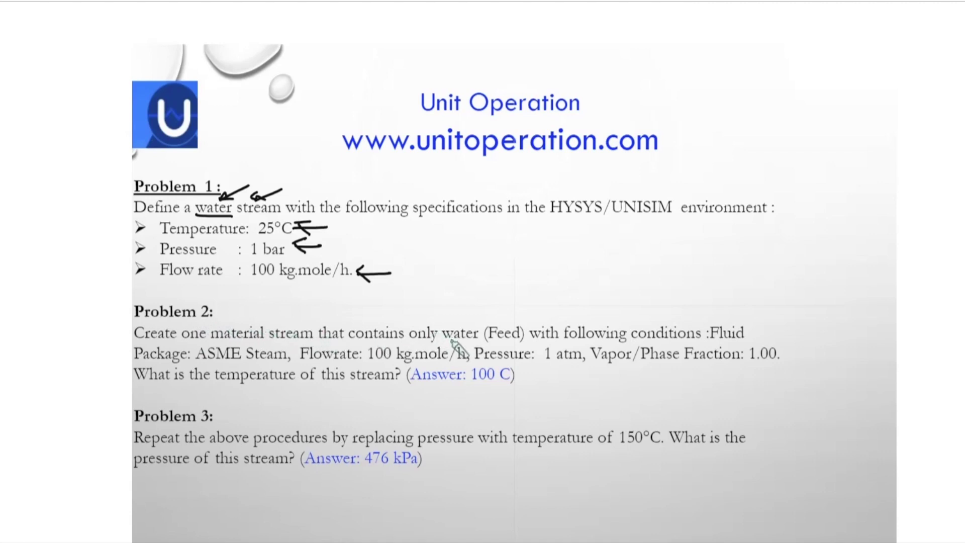
# Ink a tick over 'water' and underline 'ASME Steam' and '100 kg.mole/h' in Problem 2
pyautogui.moveTo(477, 301)
pyautogui.mouseDown()
pyautogui.moveTo(455, 324)
pyautogui.moveTo(470, 326)
pyautogui.mouseUp()
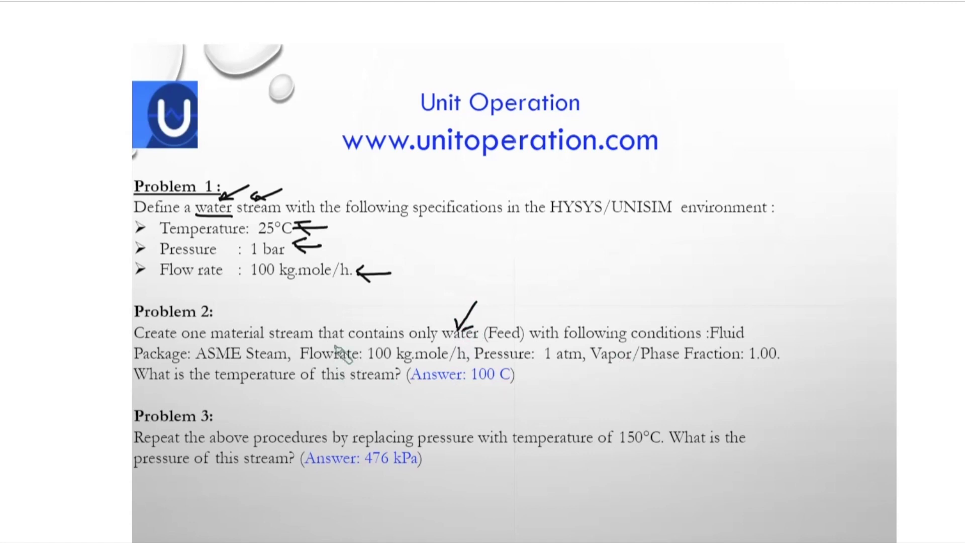
pyautogui.moveTo(203, 362)
pyautogui.mouseDown()
pyautogui.moveTo(271, 364)
pyautogui.moveTo(271, 343)
pyautogui.mouseUp()
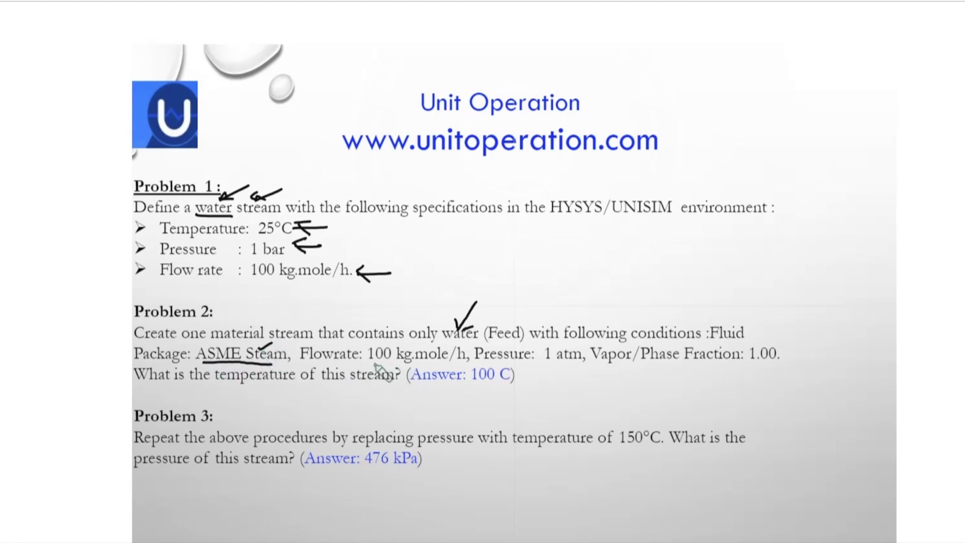
pyautogui.moveTo(373, 365); pyautogui.dragTo(443, 365)
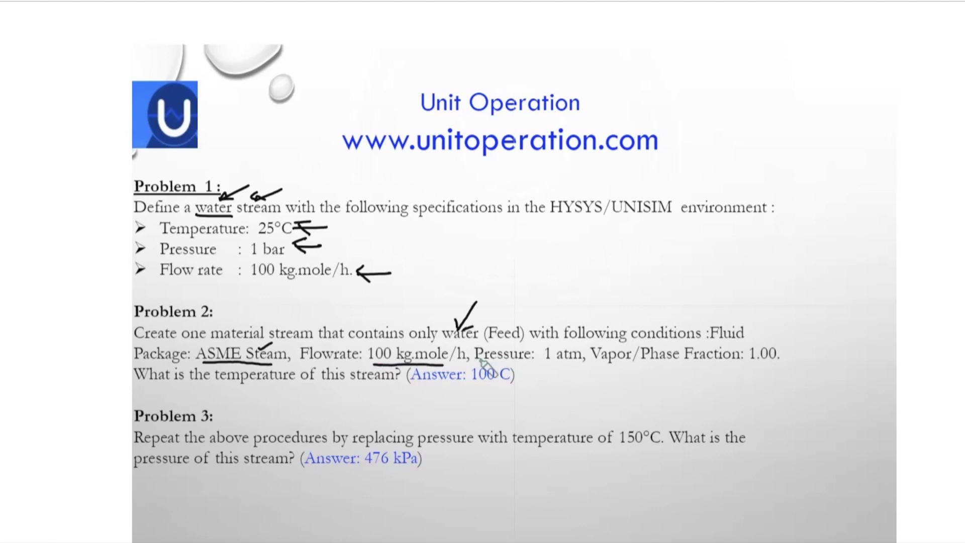